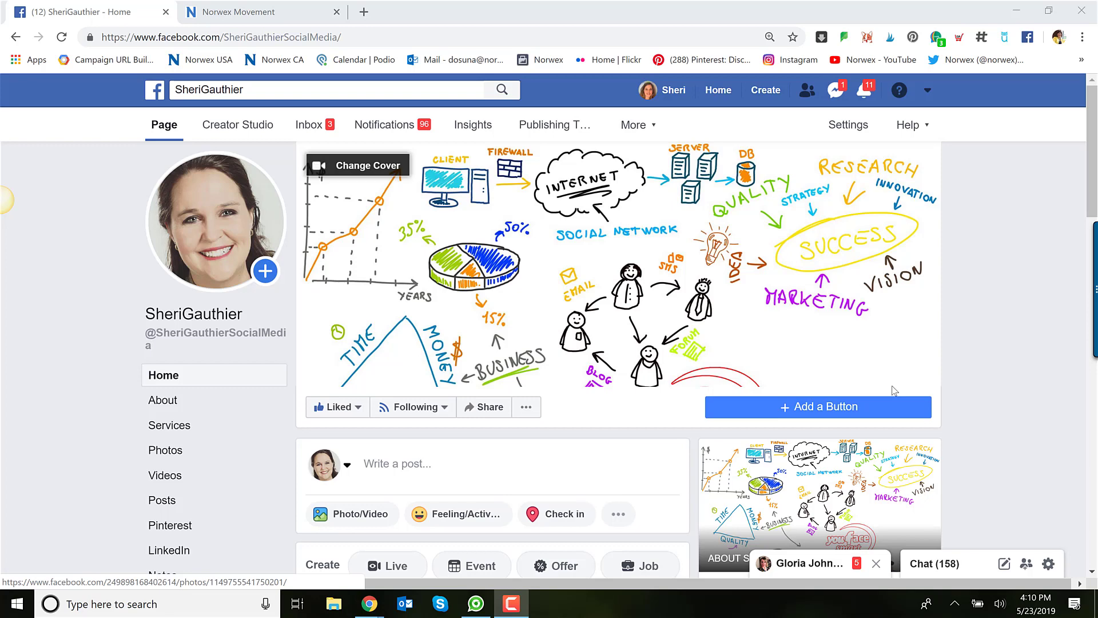
# Search Facebook Help for 'stories' and open the Stories help topic.
pyautogui.write('stories')
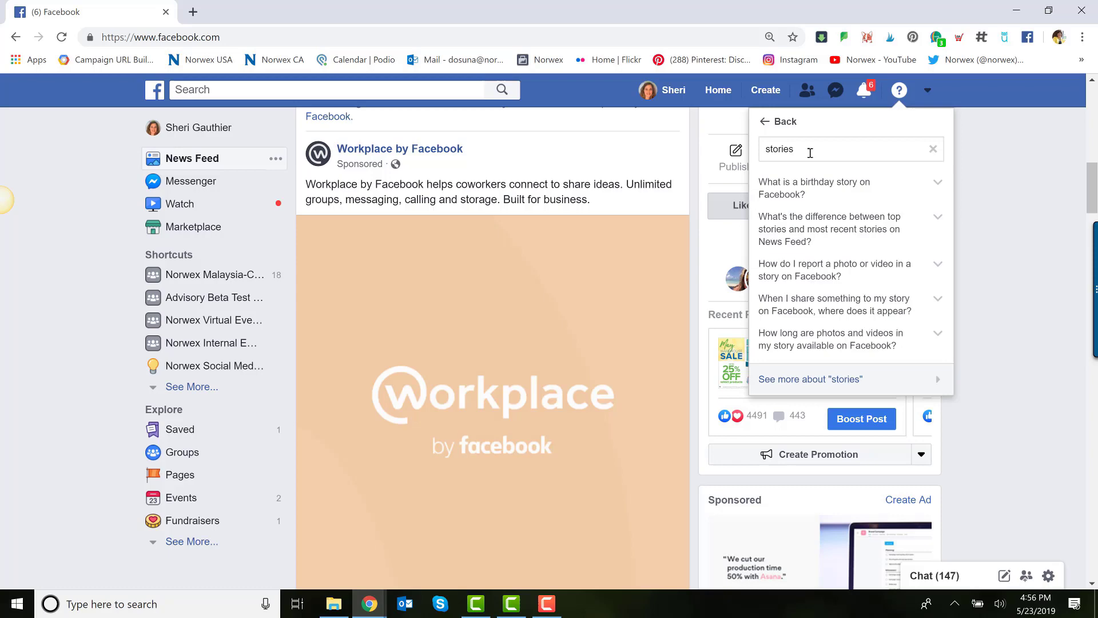
pyautogui.click(779, 388)
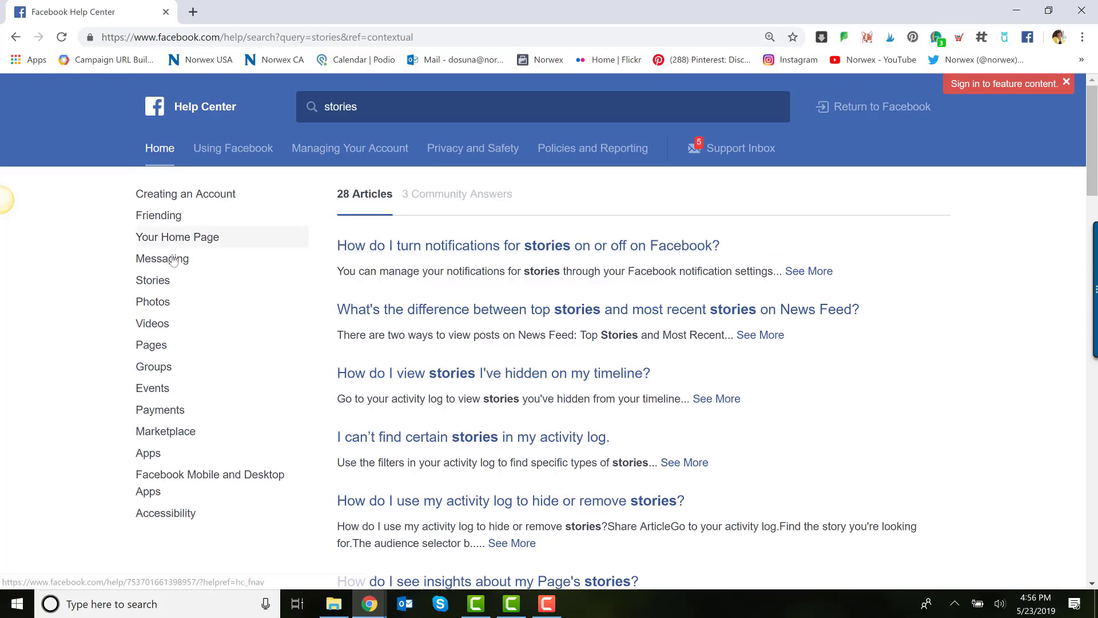
pyautogui.click(161, 289)
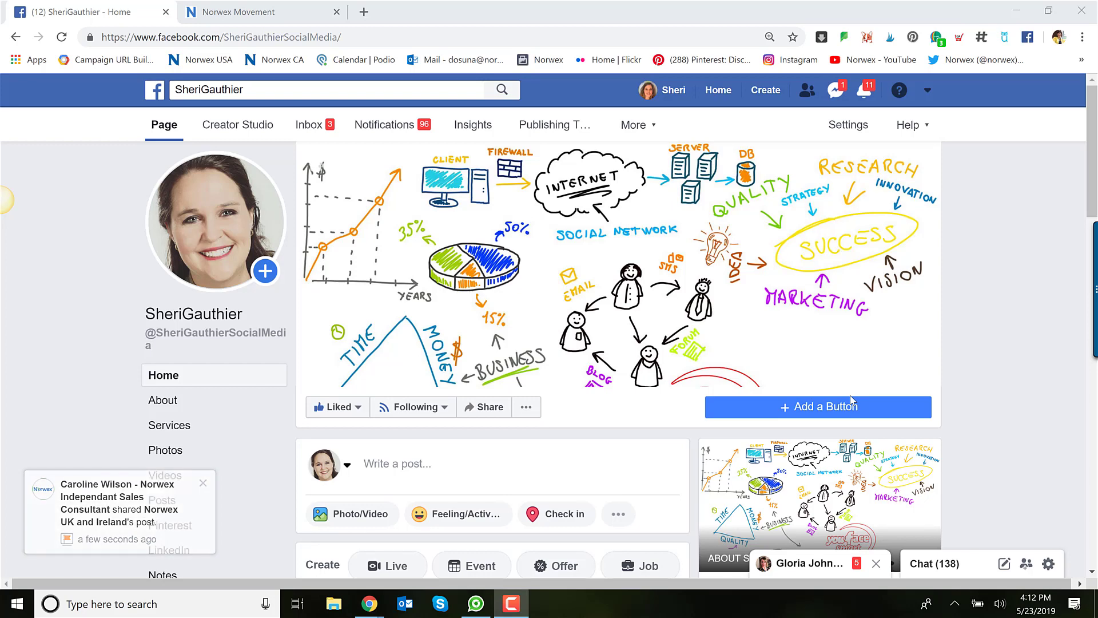
# Open the Green Blog on the Norwex Movement website and browse its posts.
pyautogui.hotkey('ctrl', 'Tab')
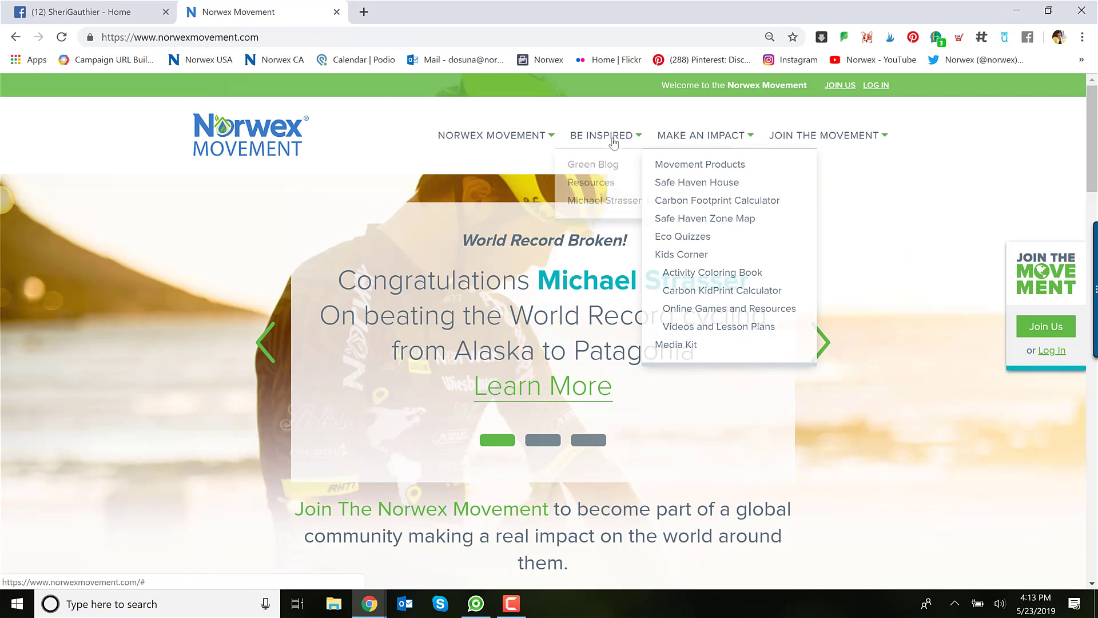
pyautogui.click(604, 170)
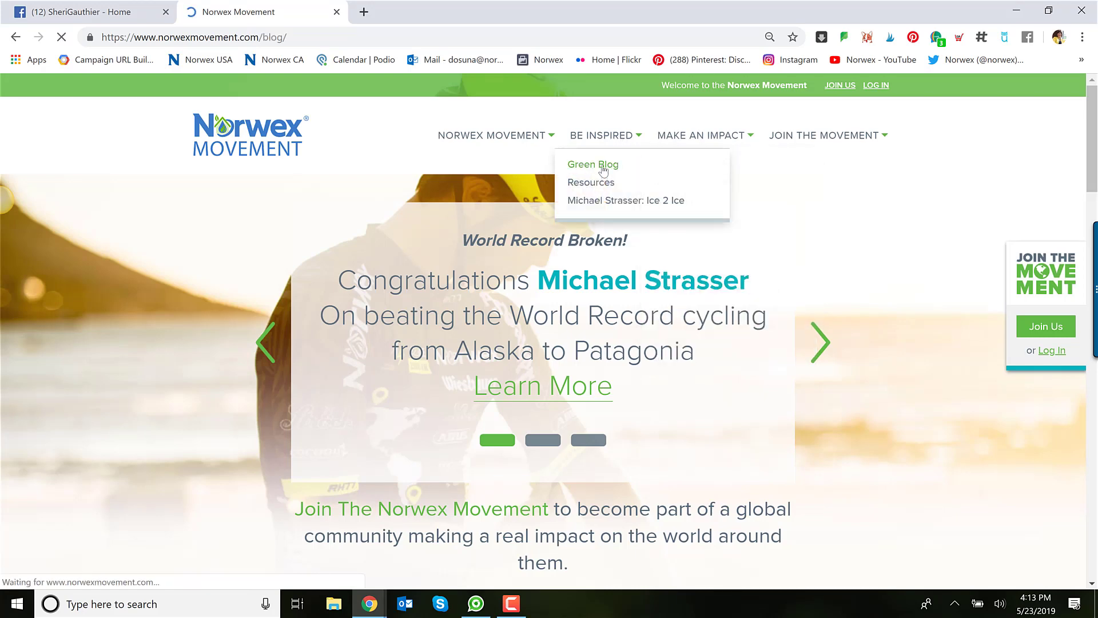
pyautogui.scroll(-4, 430, 486)
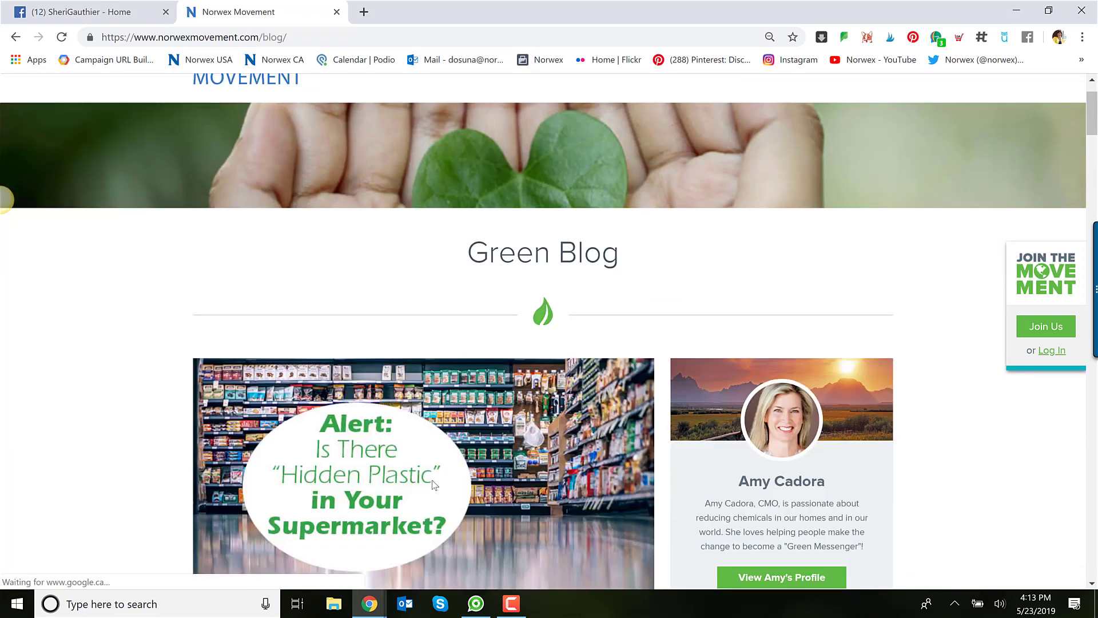
pyautogui.scroll(-9, 432, 463)
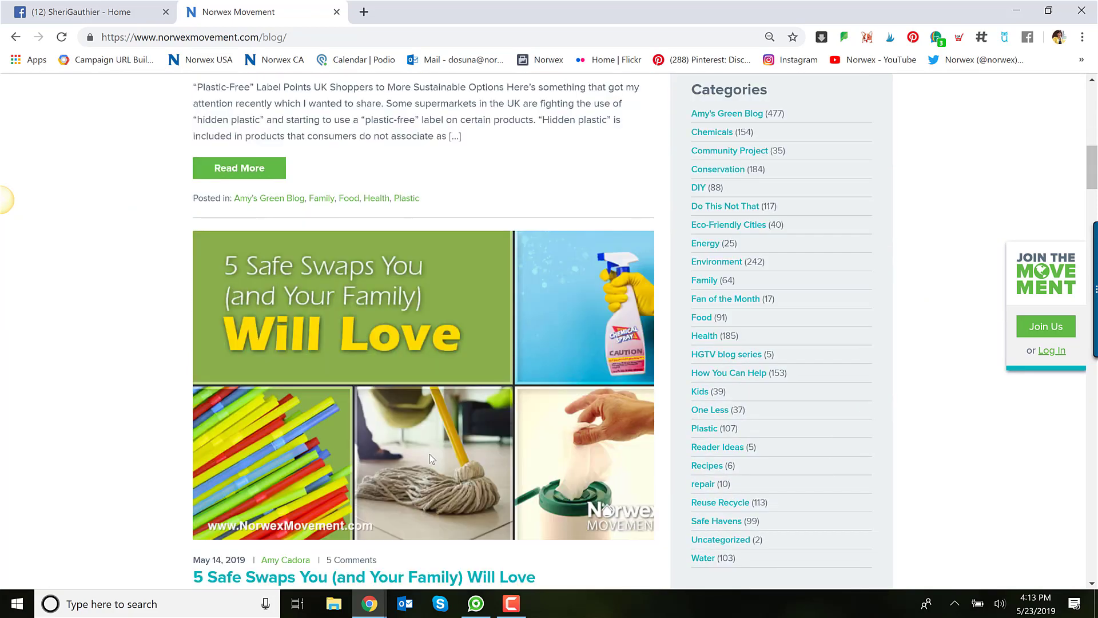
pyautogui.scroll(9, 429, 453)
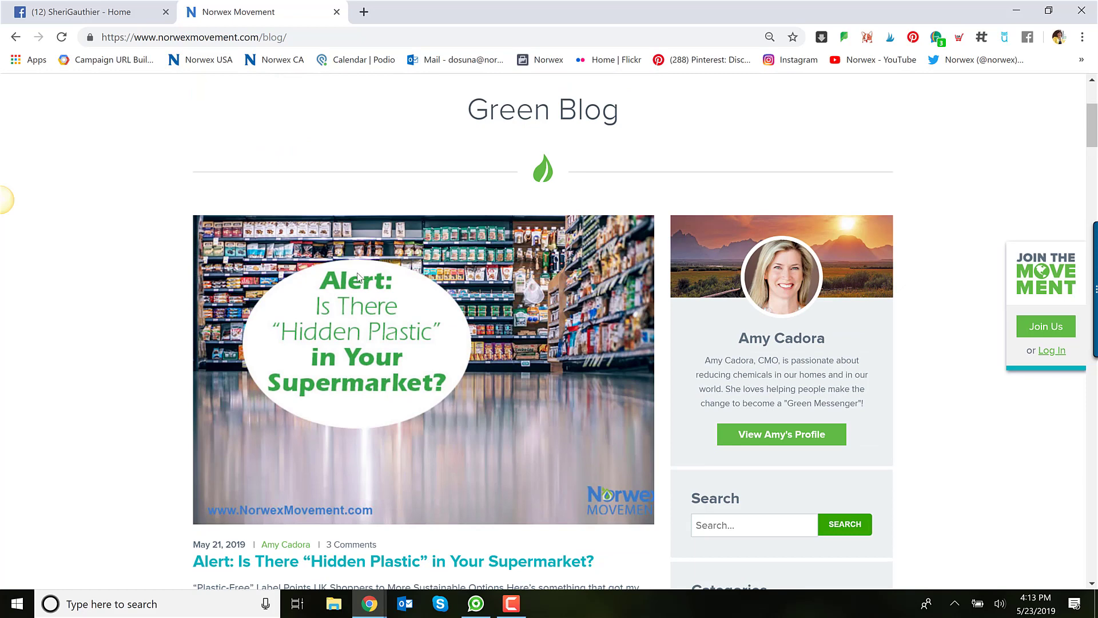
pyautogui.scroll(4, 529, 146)
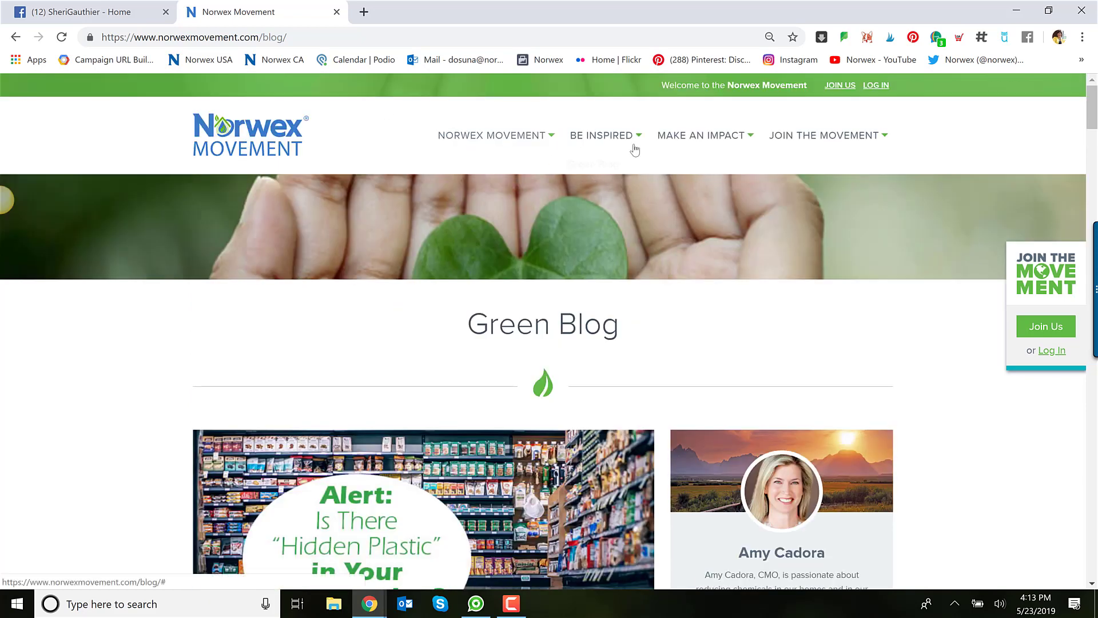
pyautogui.moveTo(665, 139)
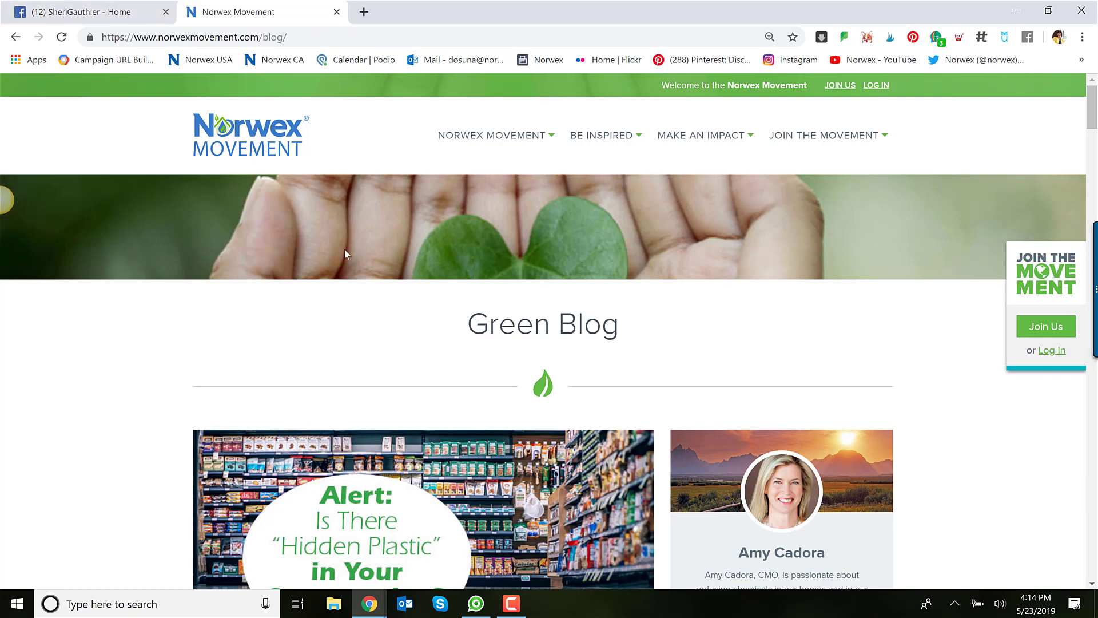
# Scroll further through the Green Blog posts, then return to the Facebook business page.
pyautogui.scroll(-4, 366, 343)
pyautogui.scroll(-8, 369, 372)
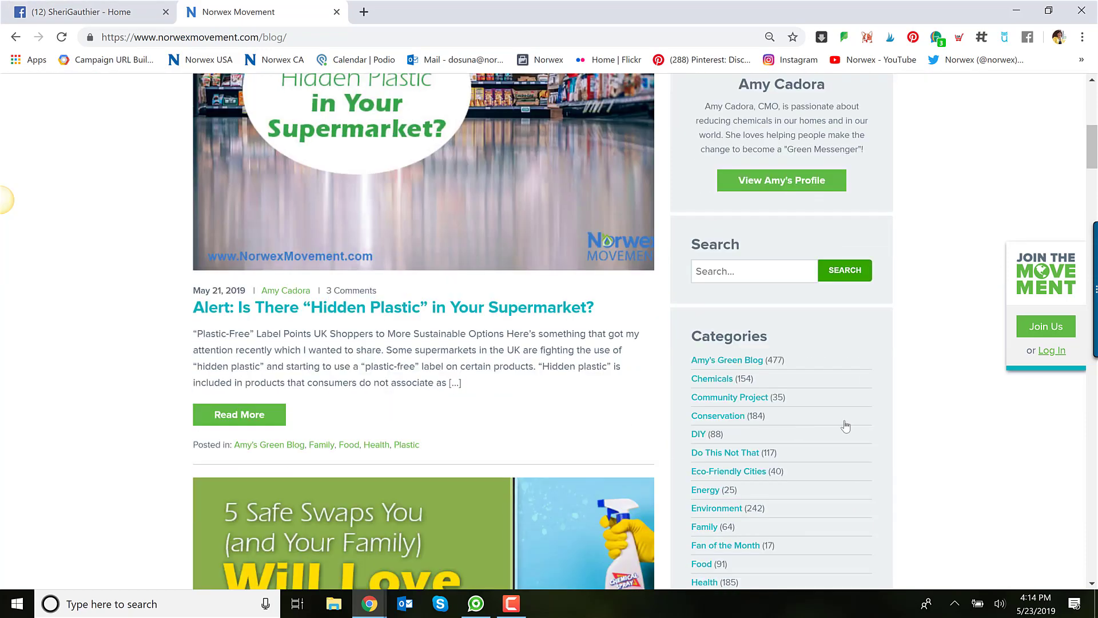
pyautogui.scroll(-3, 921, 435)
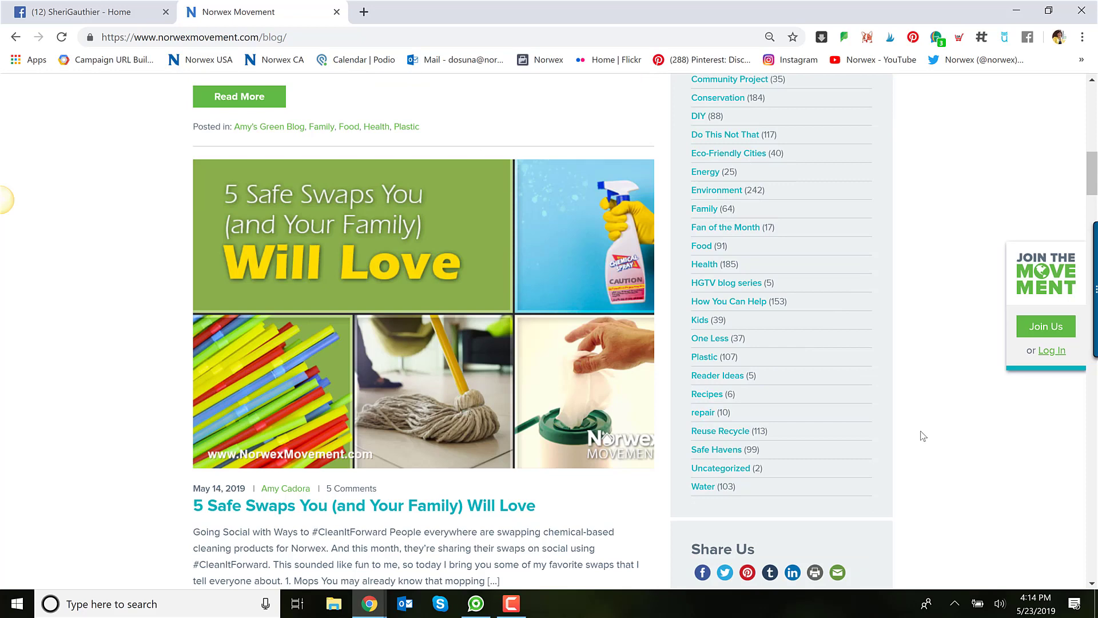
pyautogui.scroll(1, 923, 436)
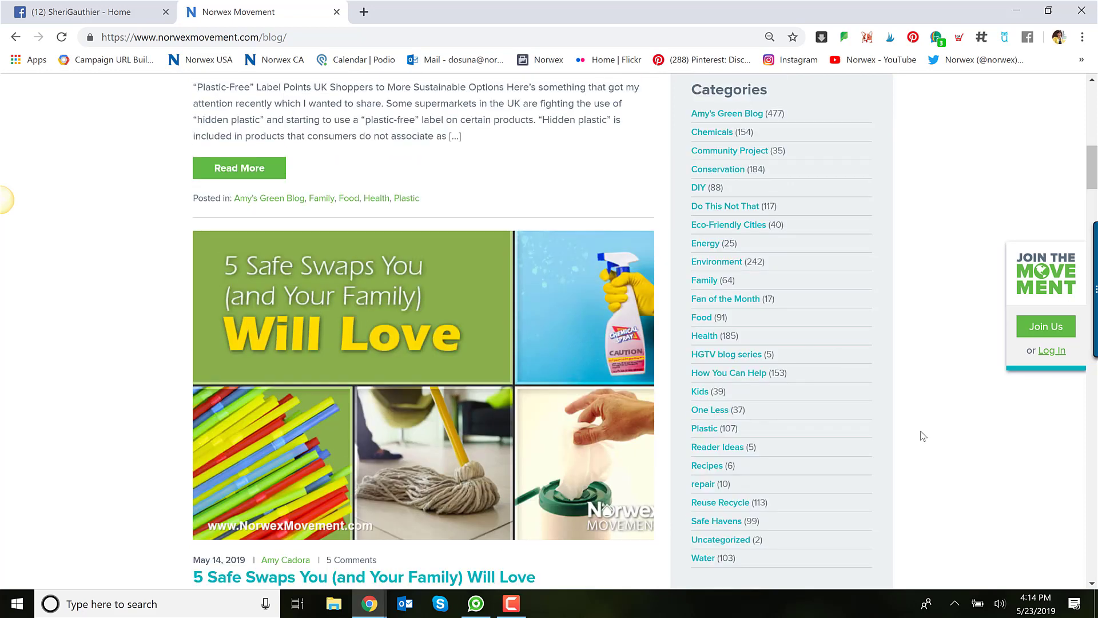
pyautogui.hotkey('ctrl', 'Tab')
pyautogui.scroll(-2, 1008, 396)
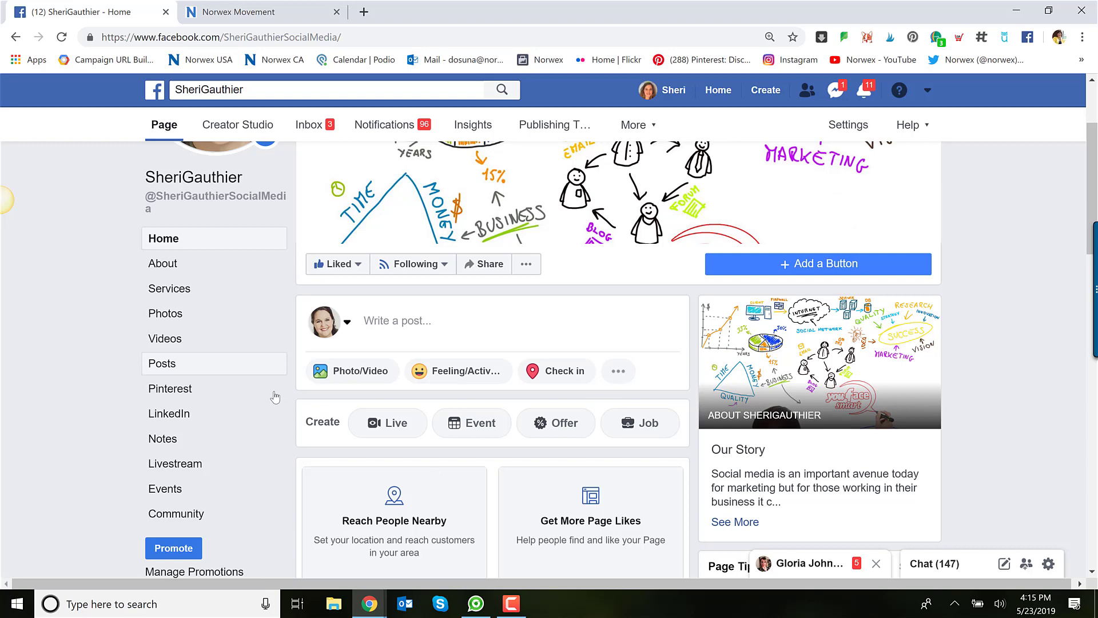
# Go to the business Page's Templates and Tabs settings.
pyautogui.scroll(3, 984, 369)
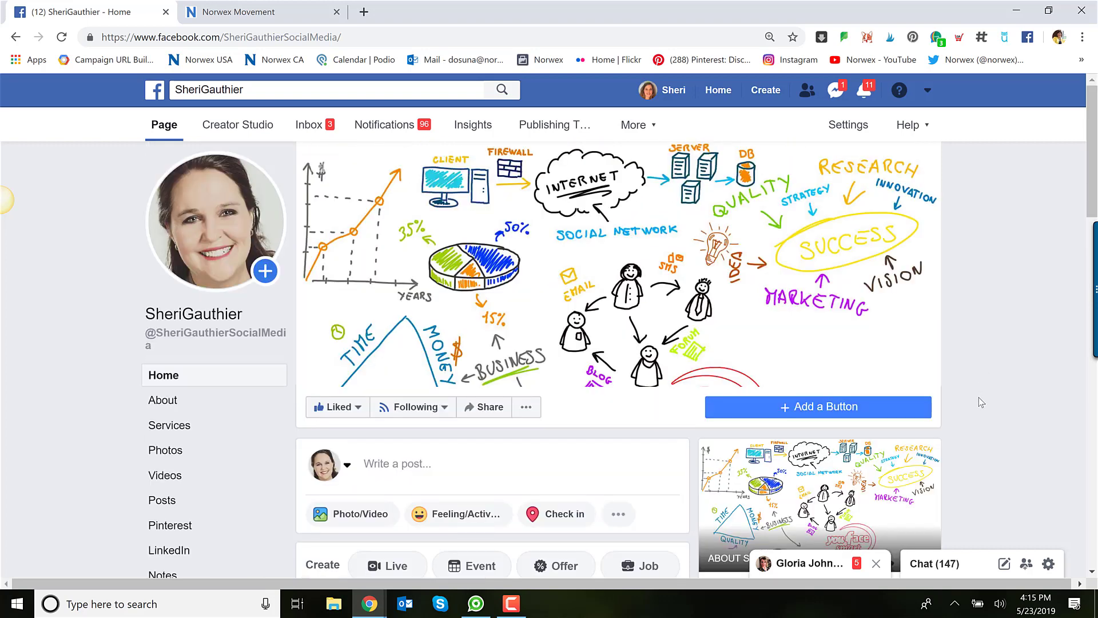
pyautogui.click(847, 127)
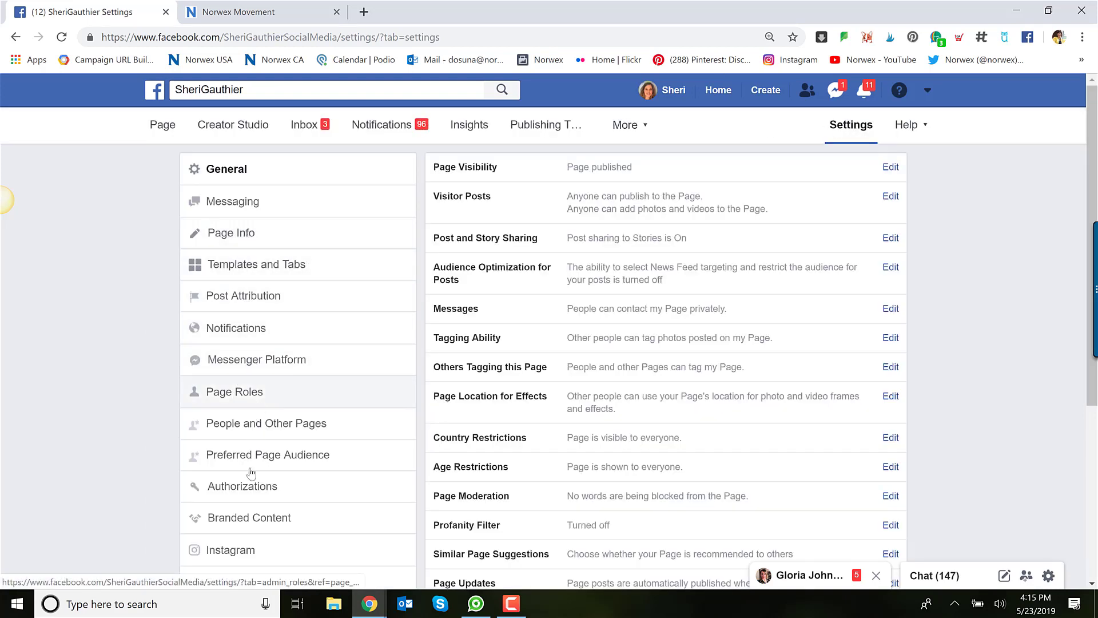
pyautogui.click(242, 274)
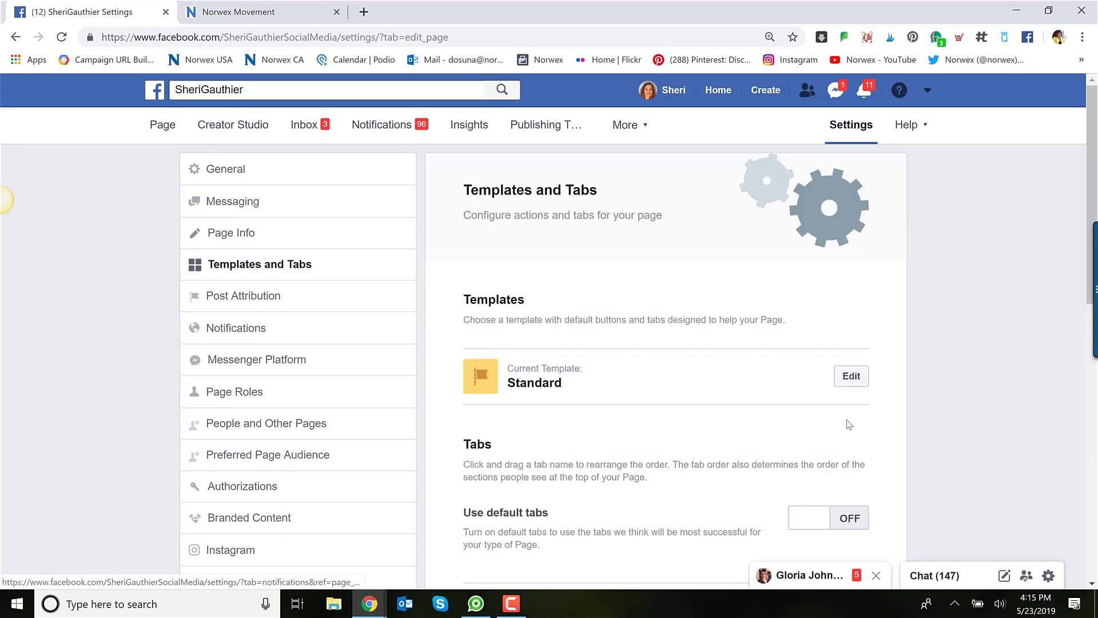
# Add the Shop tab to the Page and return to the Page's home view.
pyautogui.scroll(-6, 751, 388)
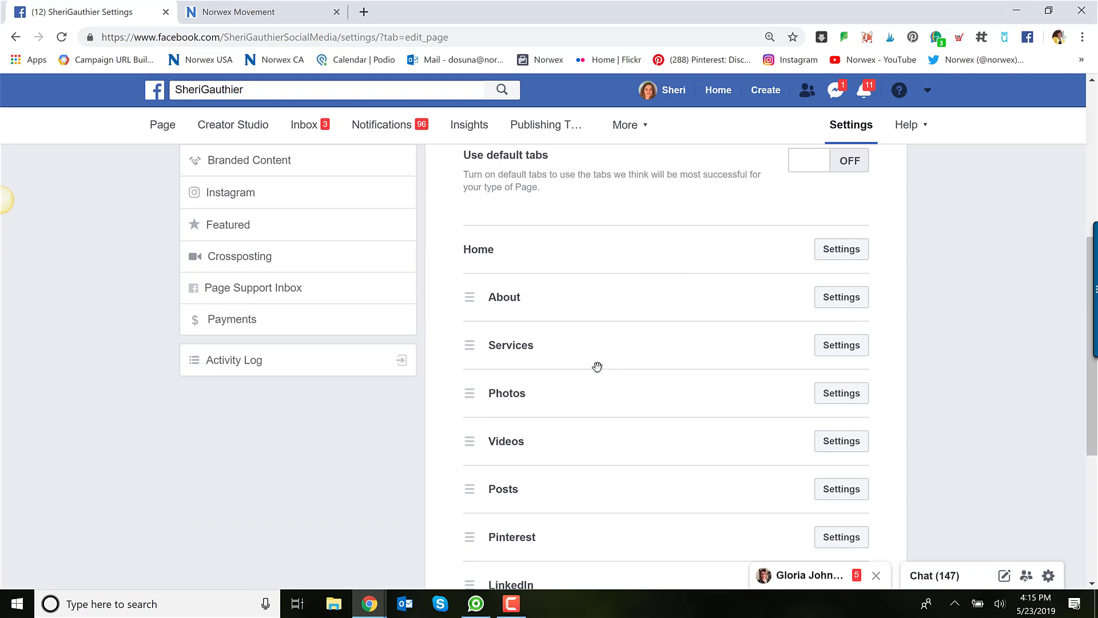
pyautogui.scroll(-5, 597, 367)
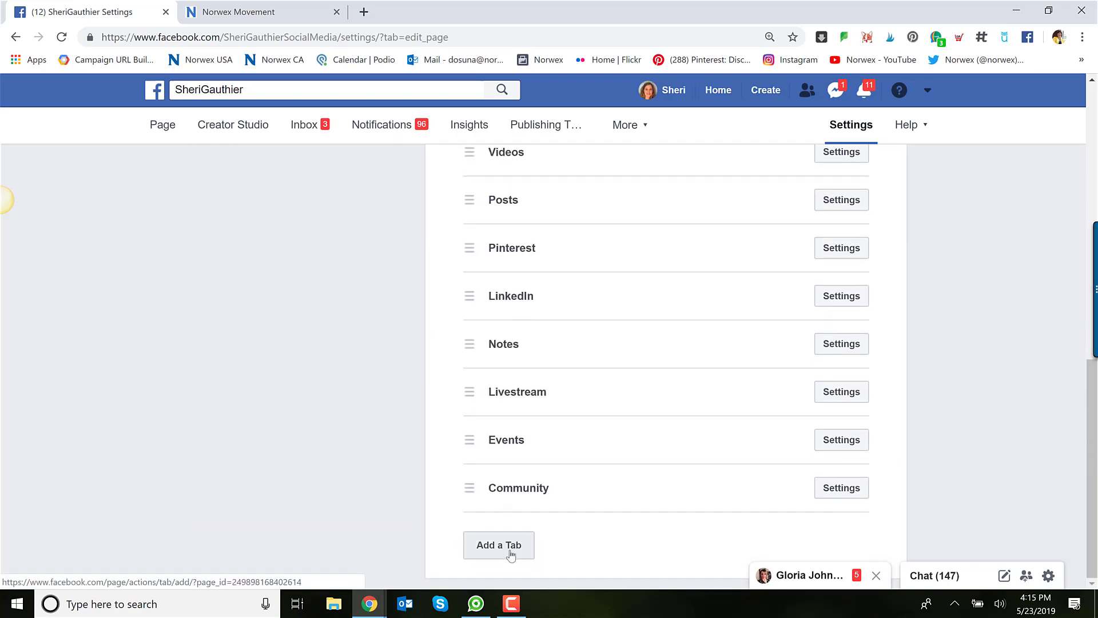
pyautogui.click(511, 552)
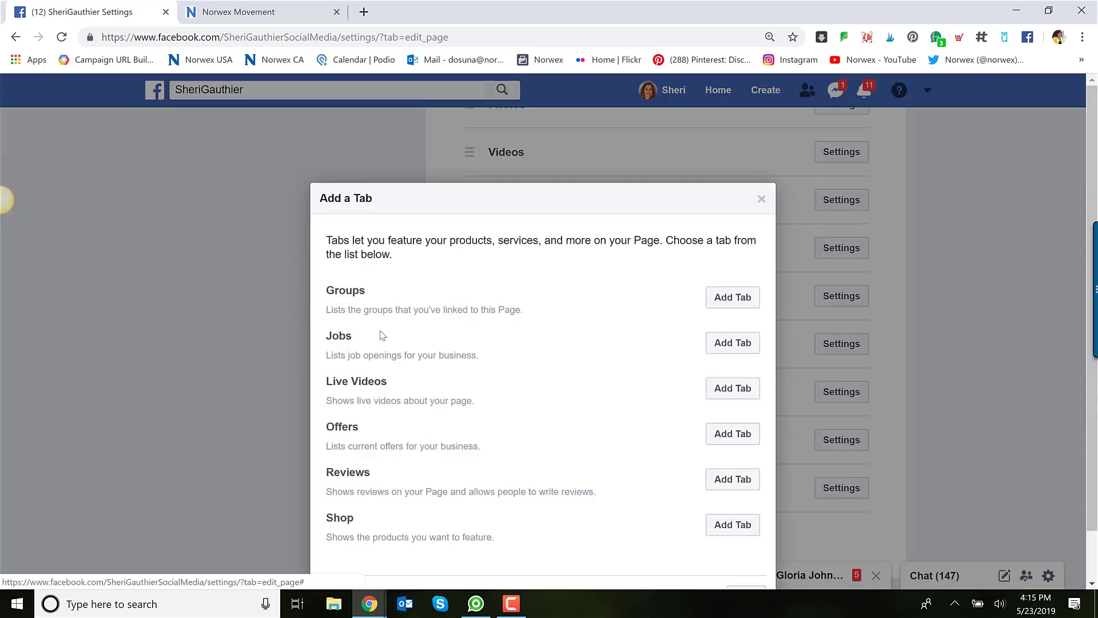
pyautogui.click(732, 525)
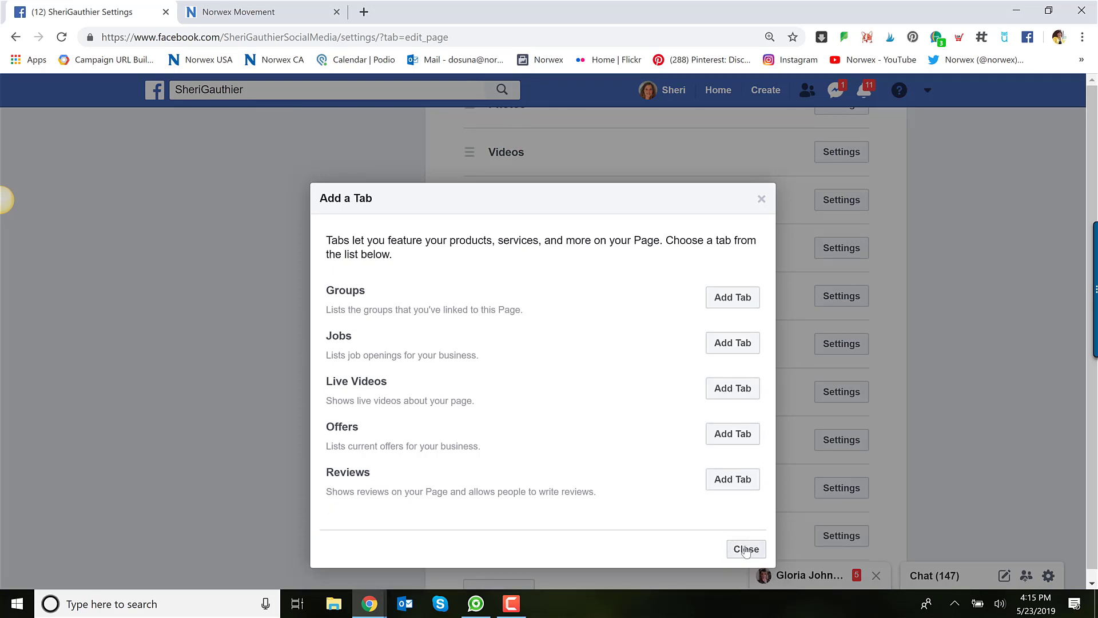
pyautogui.click(747, 550)
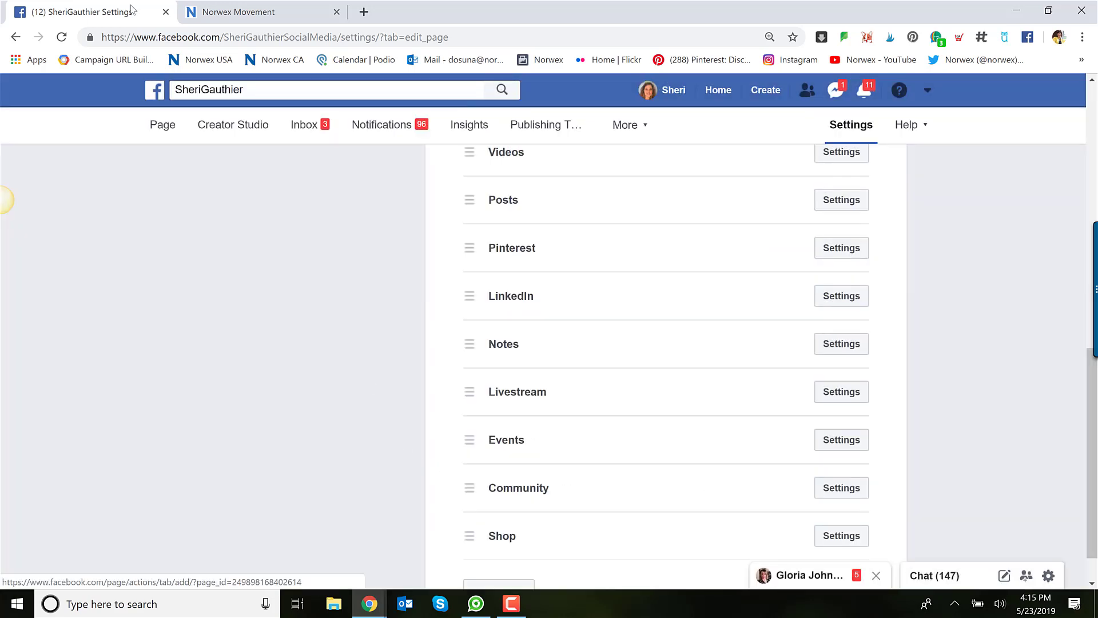
pyautogui.click(162, 127)
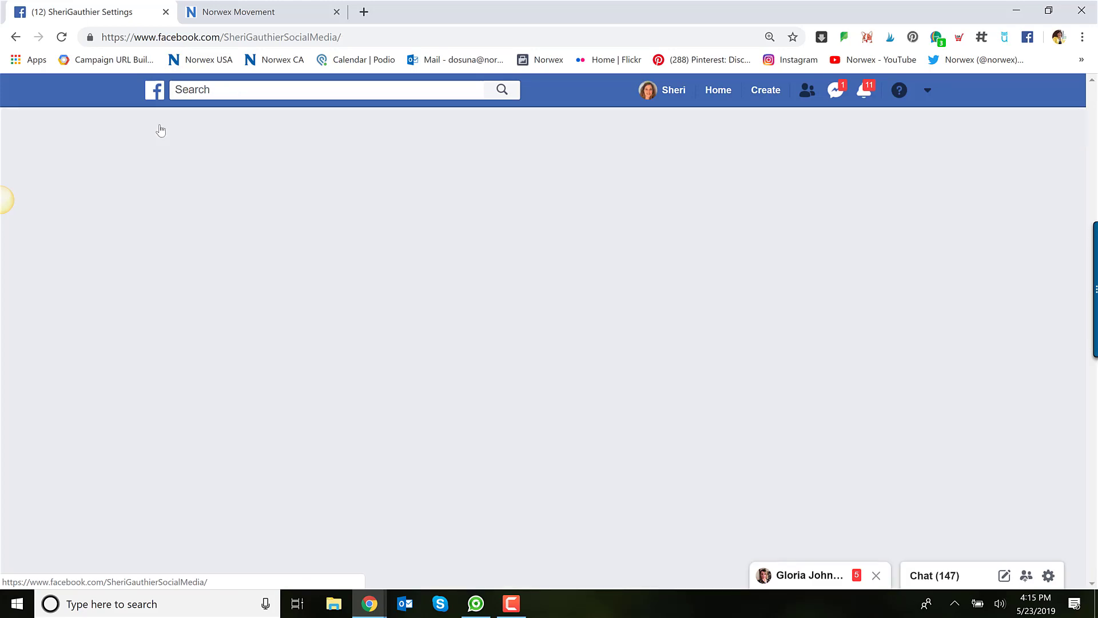
# Set up the Page's shop with merchant terms accepted, Message to Buy checkout and Canadian Dollar currency.
pyautogui.scroll(-4, 150, 380)
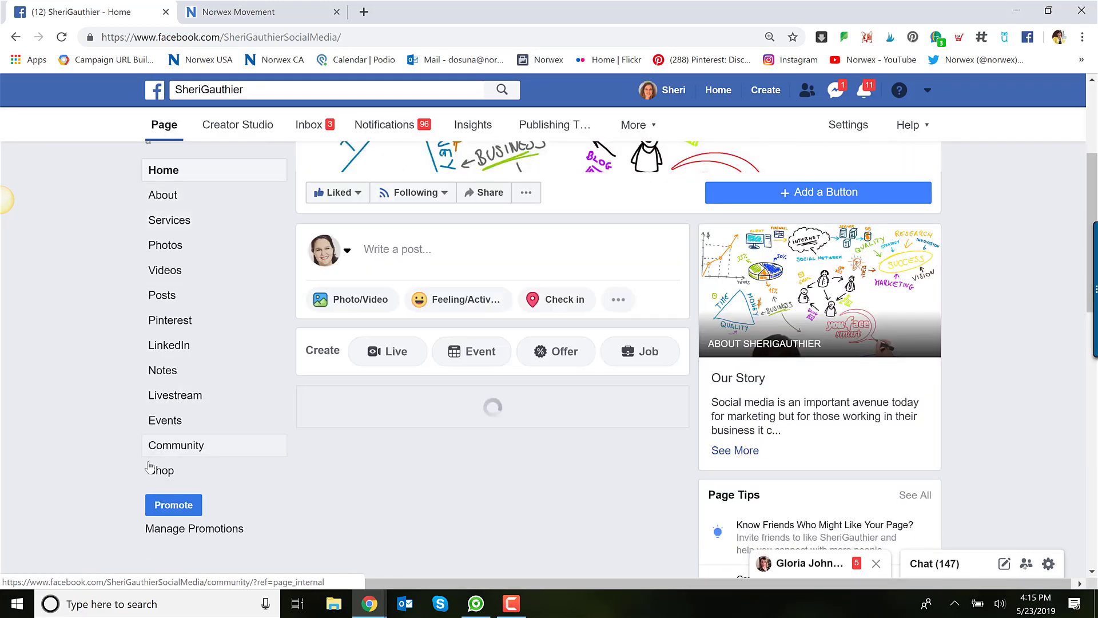
pyautogui.click(154, 472)
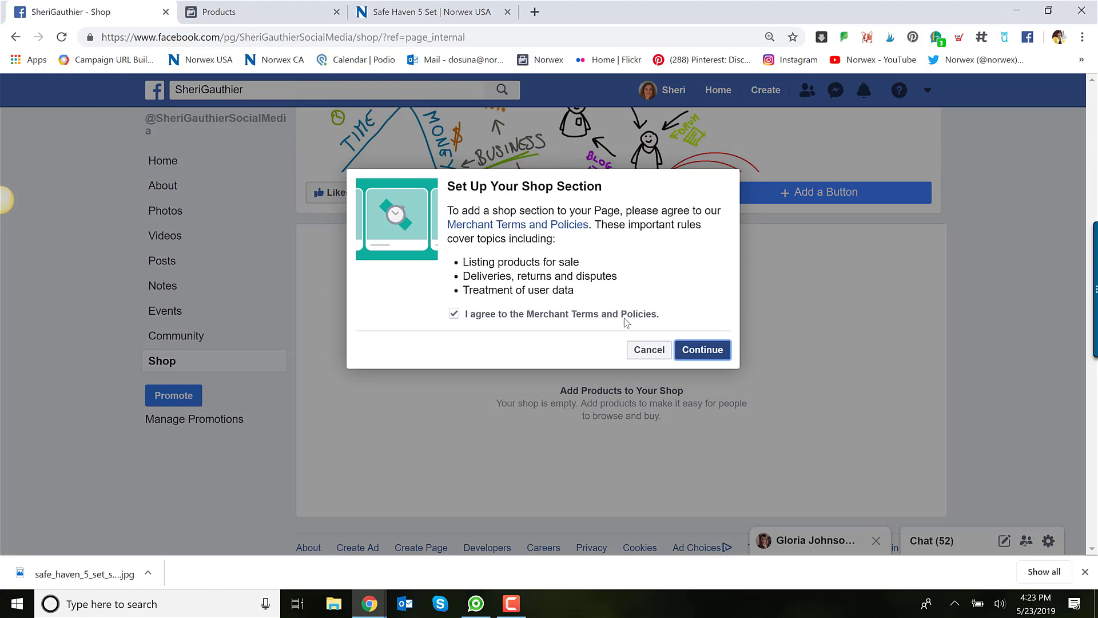
pyautogui.click(703, 350)
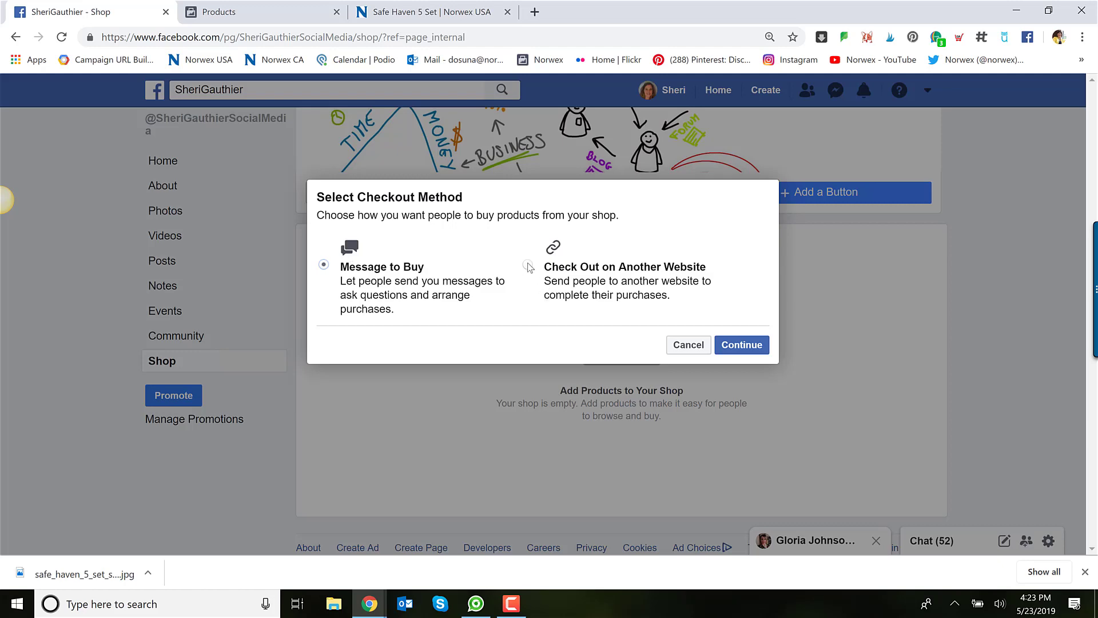
pyautogui.click(751, 346)
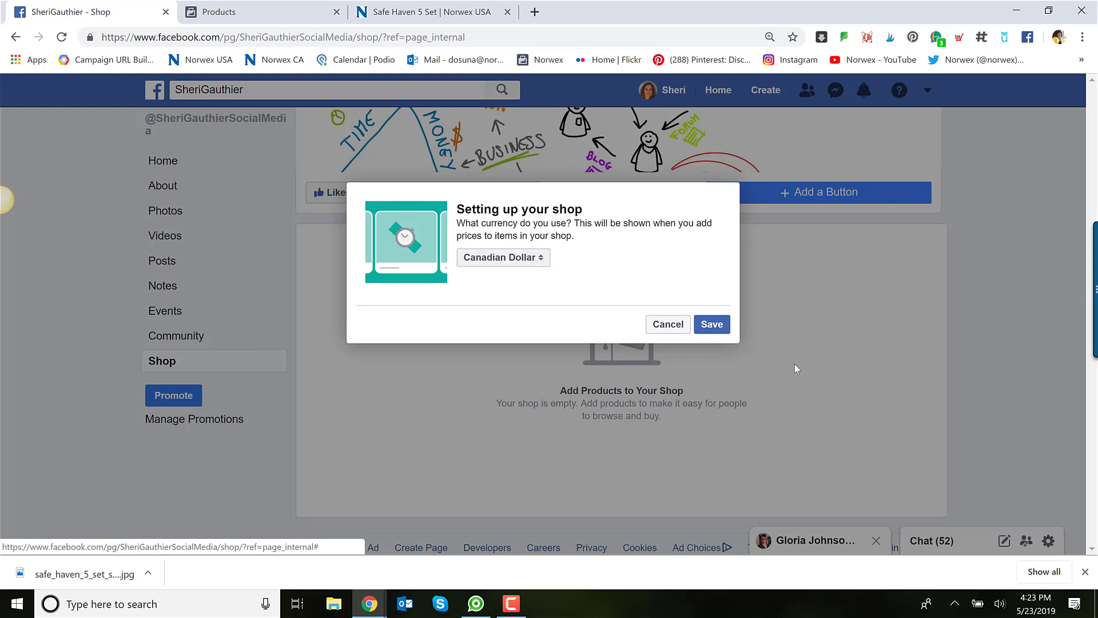
pyautogui.click(711, 325)
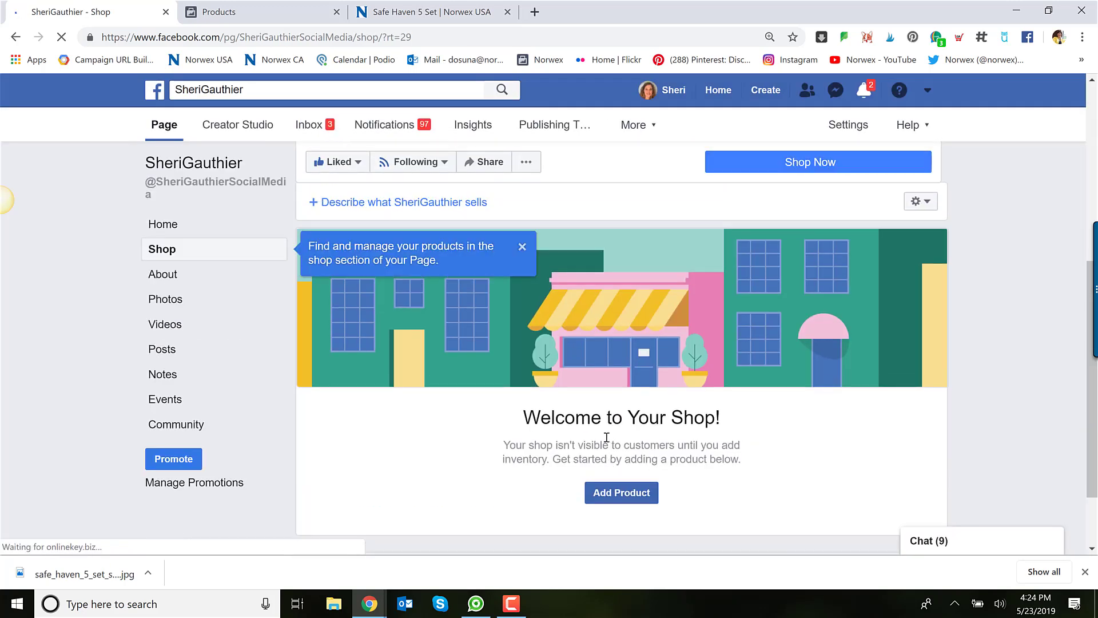
# Start a new shop product and save the Safe Haven 5 Set photo from the Norwex page.
pyautogui.click(608, 401)
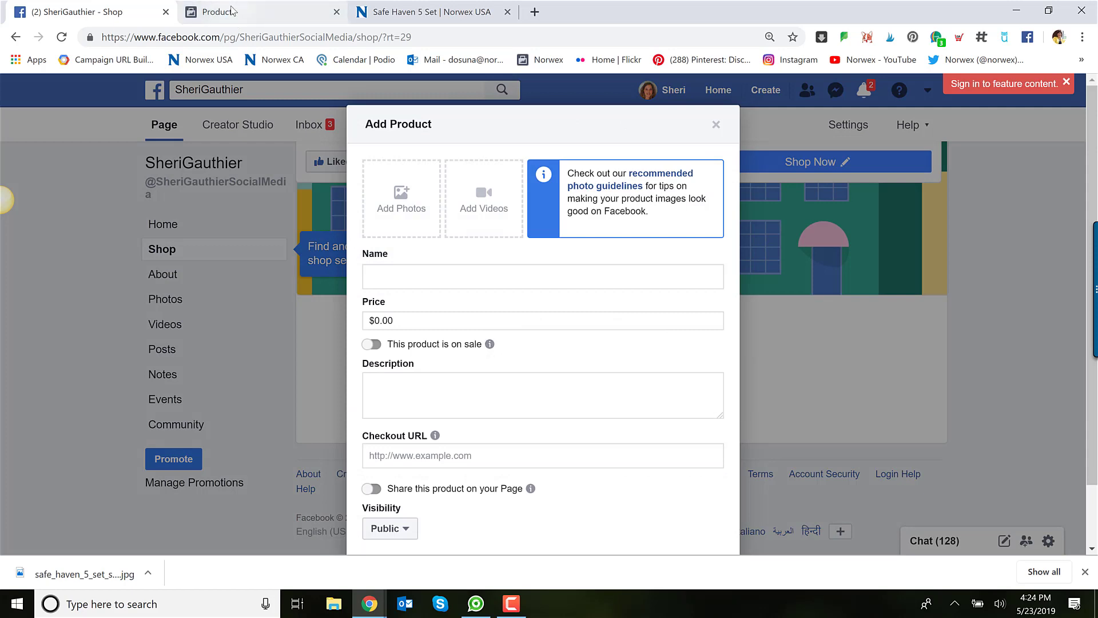
pyautogui.click(435, 16)
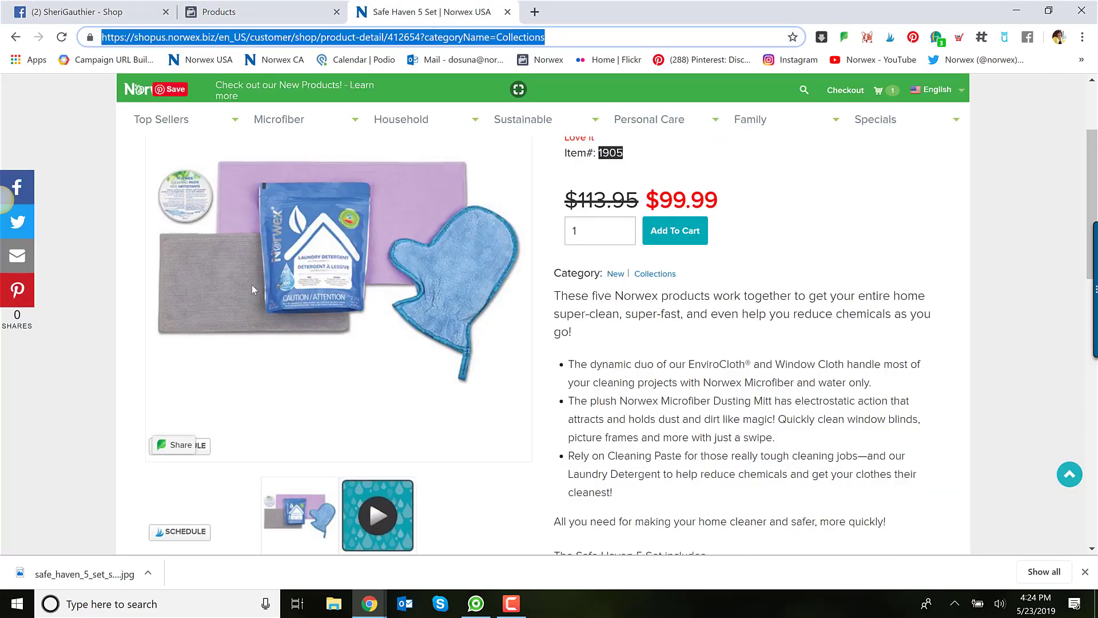
pyautogui.rightClick(252, 282)
pyautogui.click(278, 306)
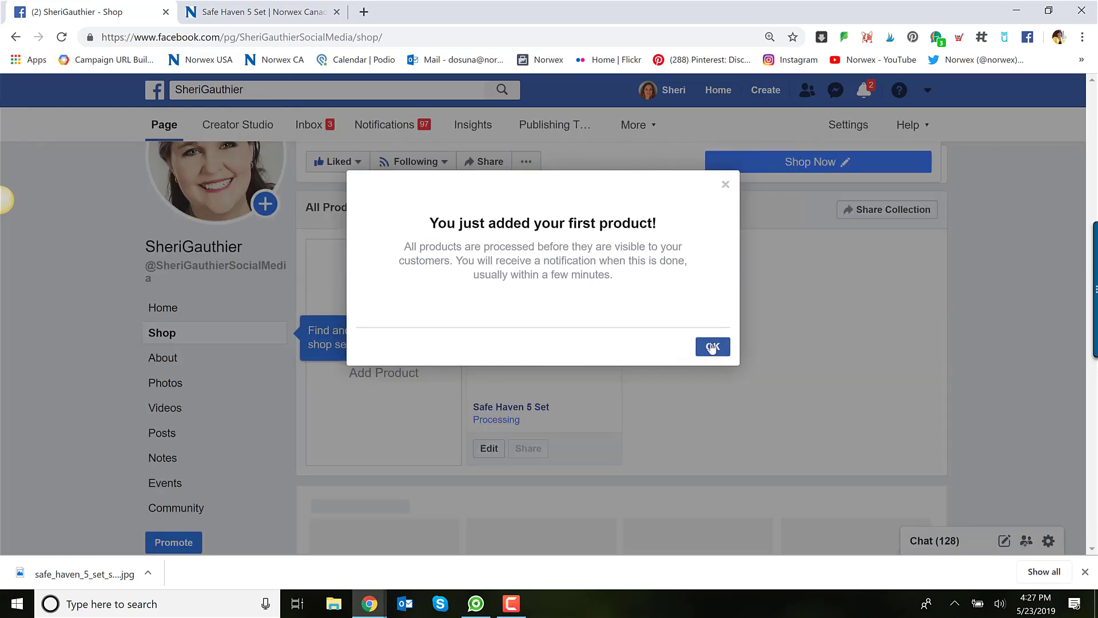
# Dismiss the first-product confirmation and view the Safe Haven 5 Set details and images.
pyautogui.click(713, 348)
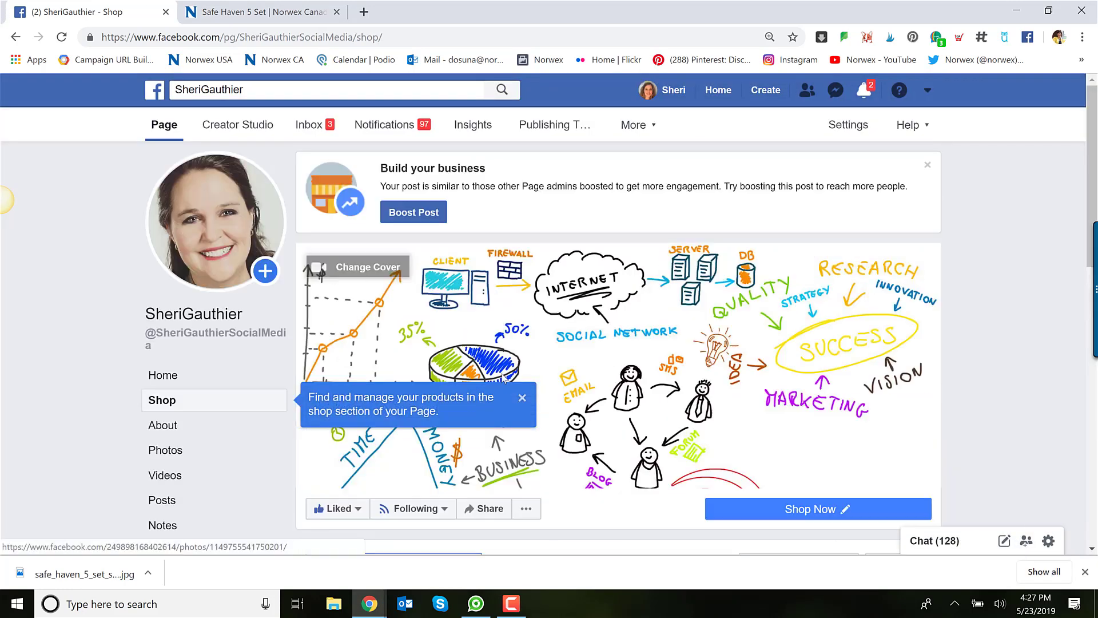
pyautogui.scroll(-10, 504, 378)
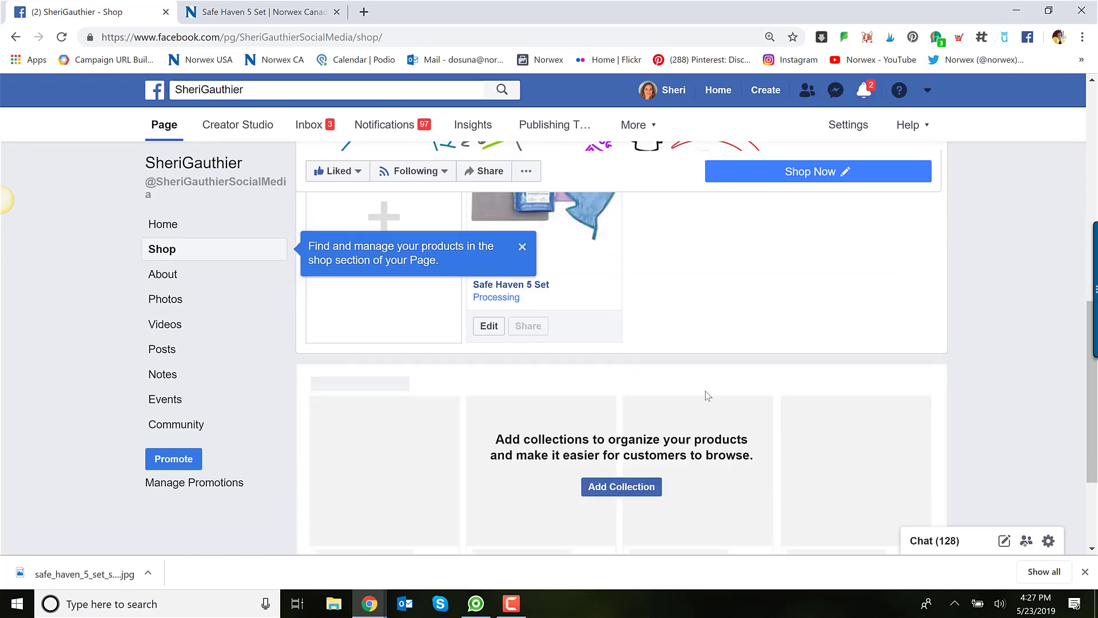
pyautogui.click(545, 229)
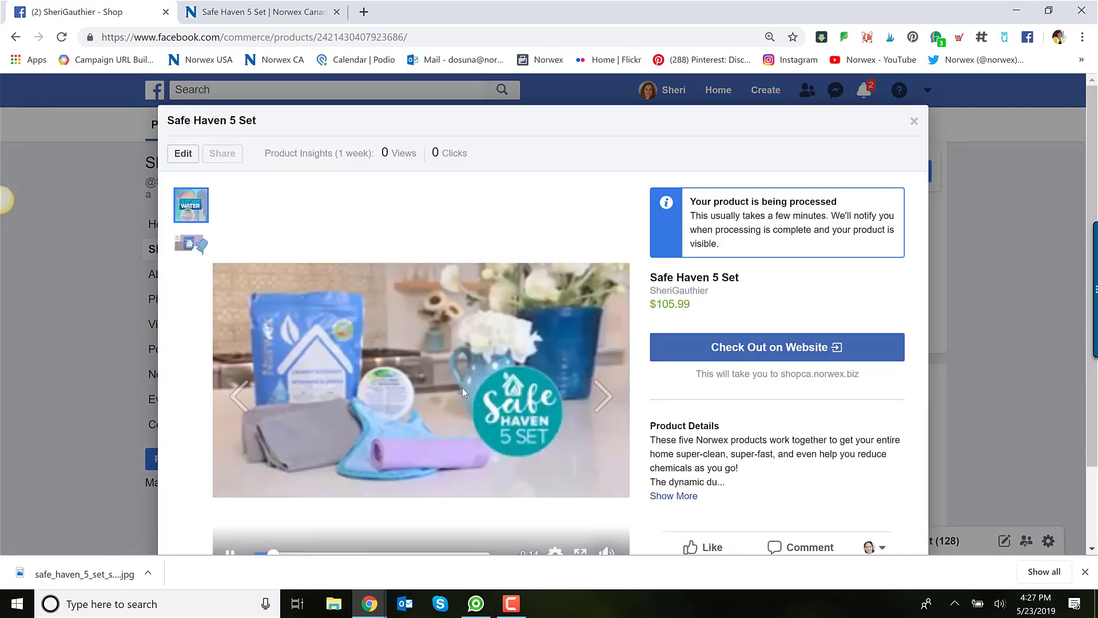
pyautogui.scroll(-1, 462, 388)
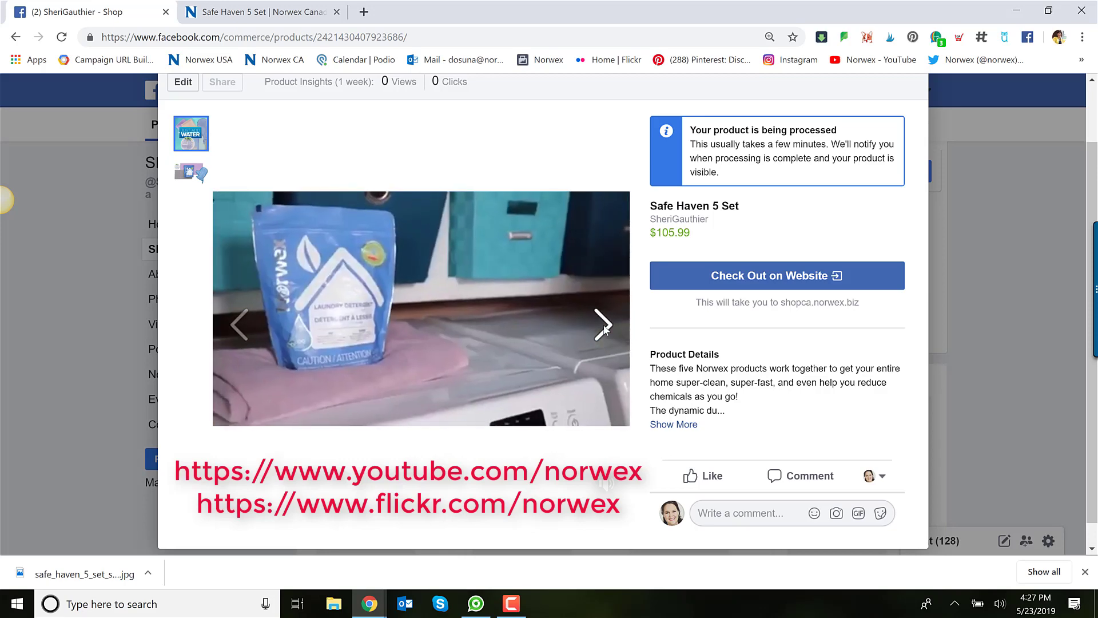
pyautogui.click(605, 330)
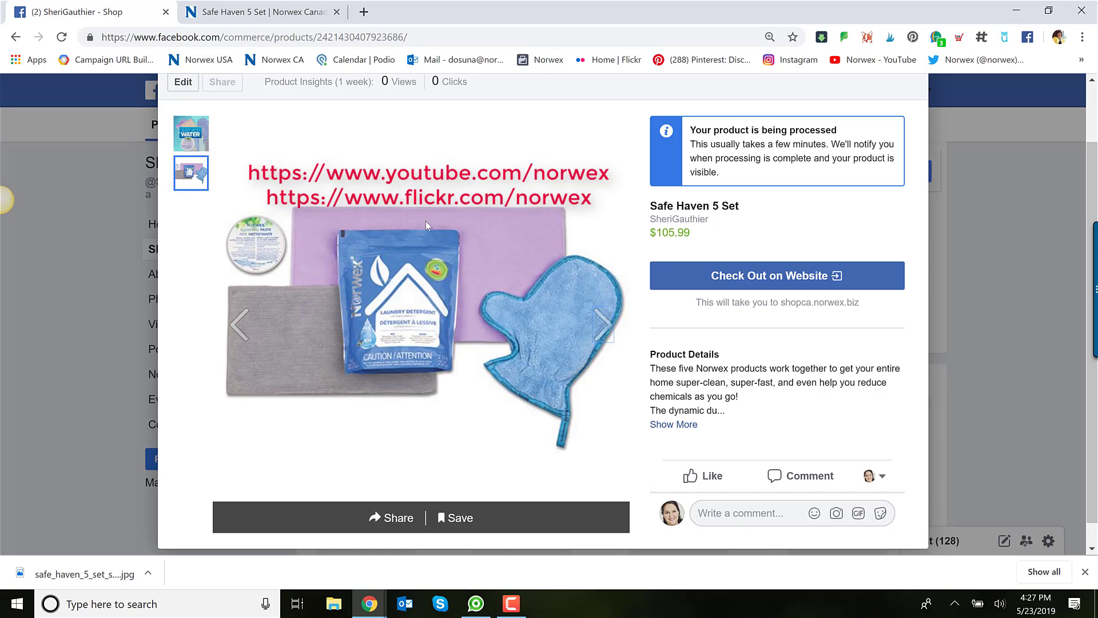
pyautogui.scroll(1, 471, 243)
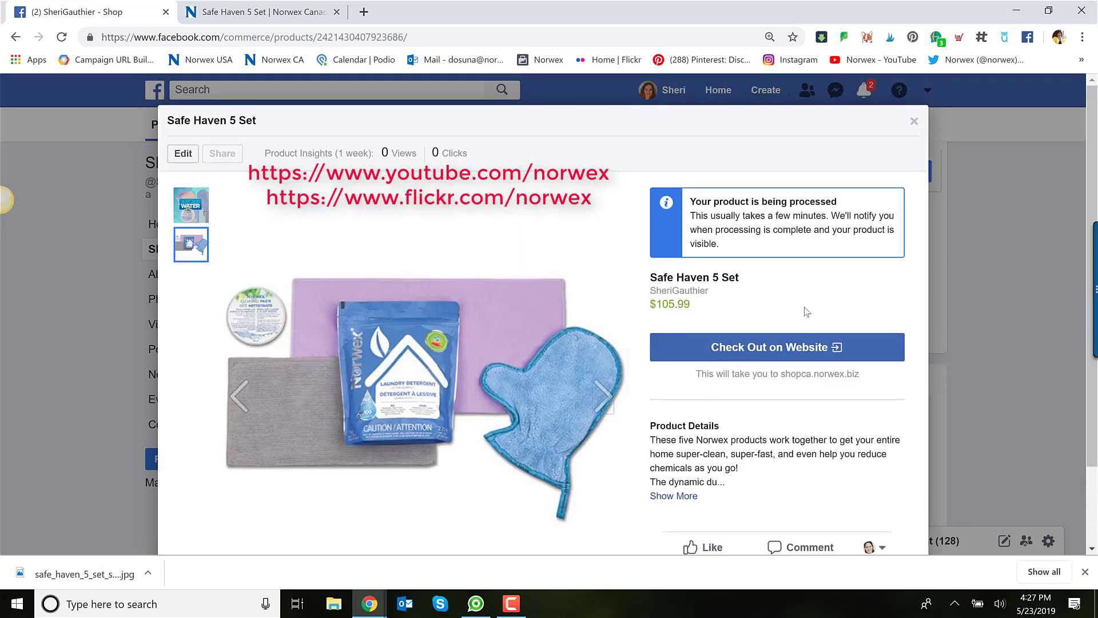
# Test the product's Check Out on Website link, then come back to Facebook.
pyautogui.click(757, 355)
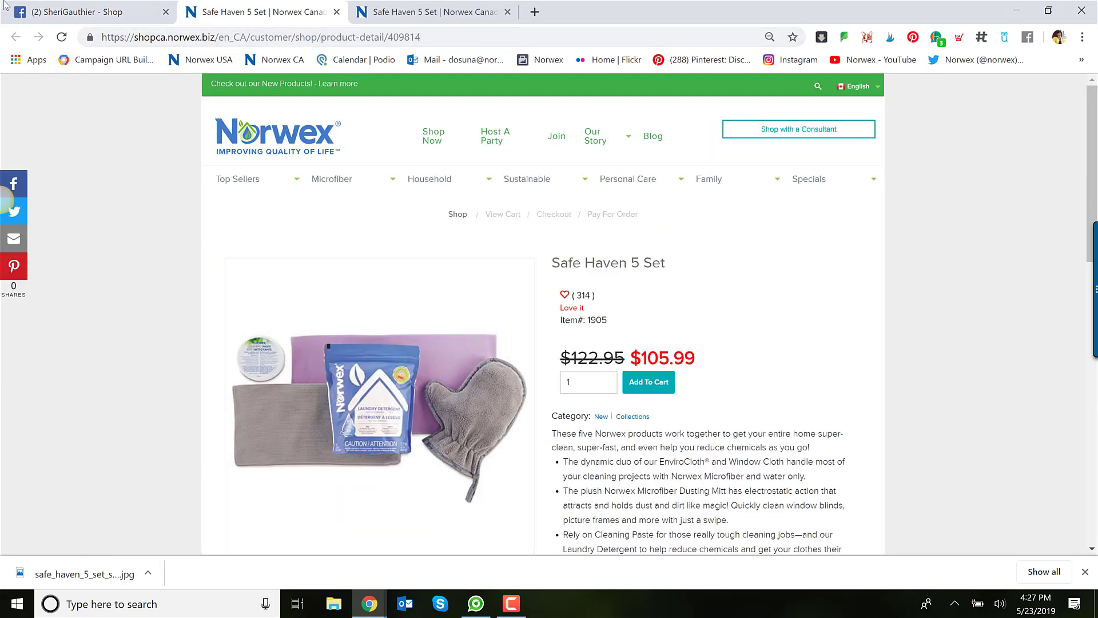
pyautogui.click(40, 13)
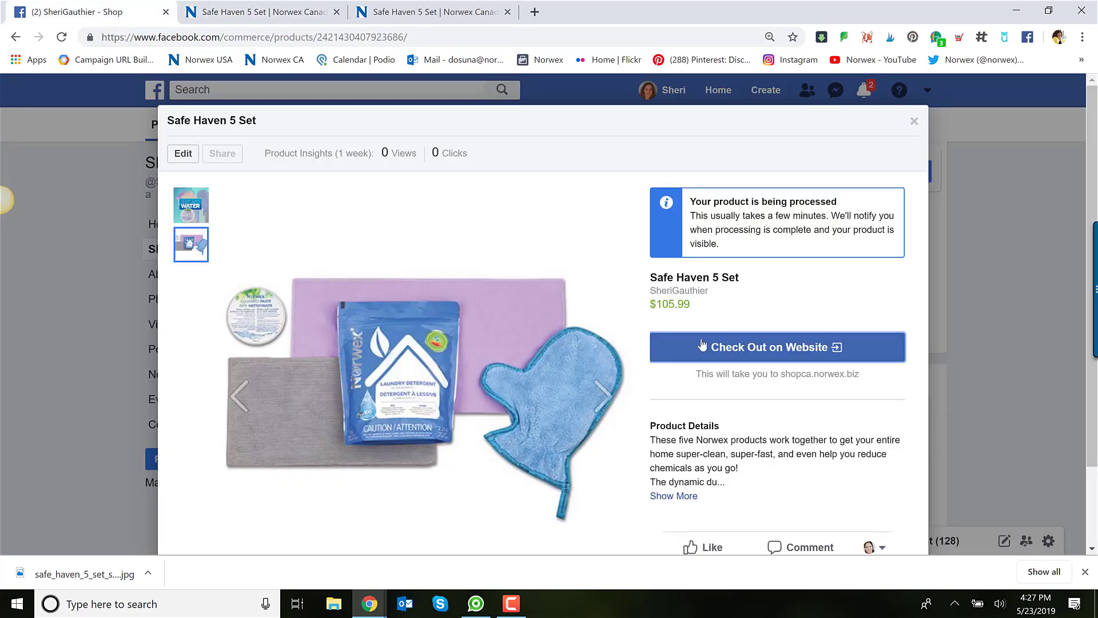
pyautogui.scroll(-1, 515, 429)
pyautogui.scroll(1, 767, 382)
# Close the Safe Haven 5 Set details and open a blank Add Product form.
pyautogui.click(915, 123)
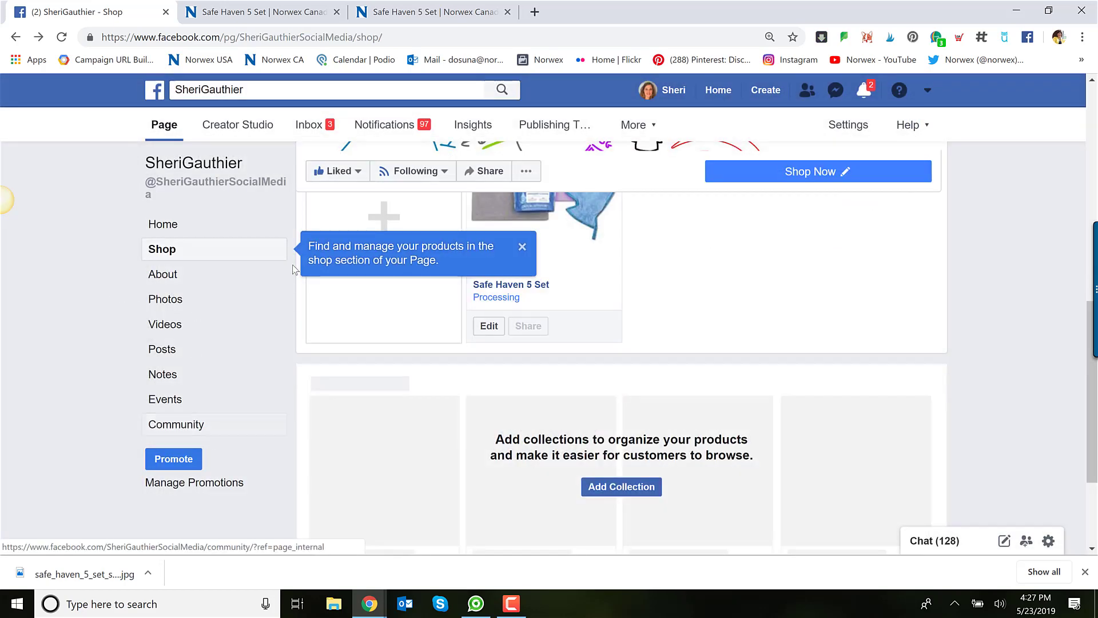
pyautogui.scroll(3, 407, 383)
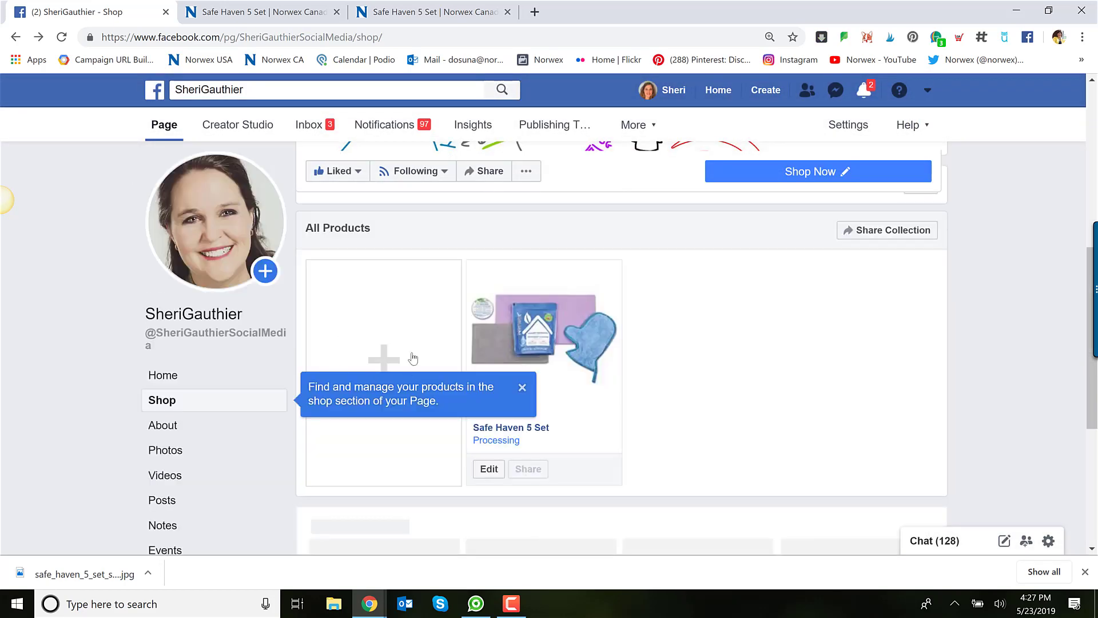
pyautogui.click(388, 351)
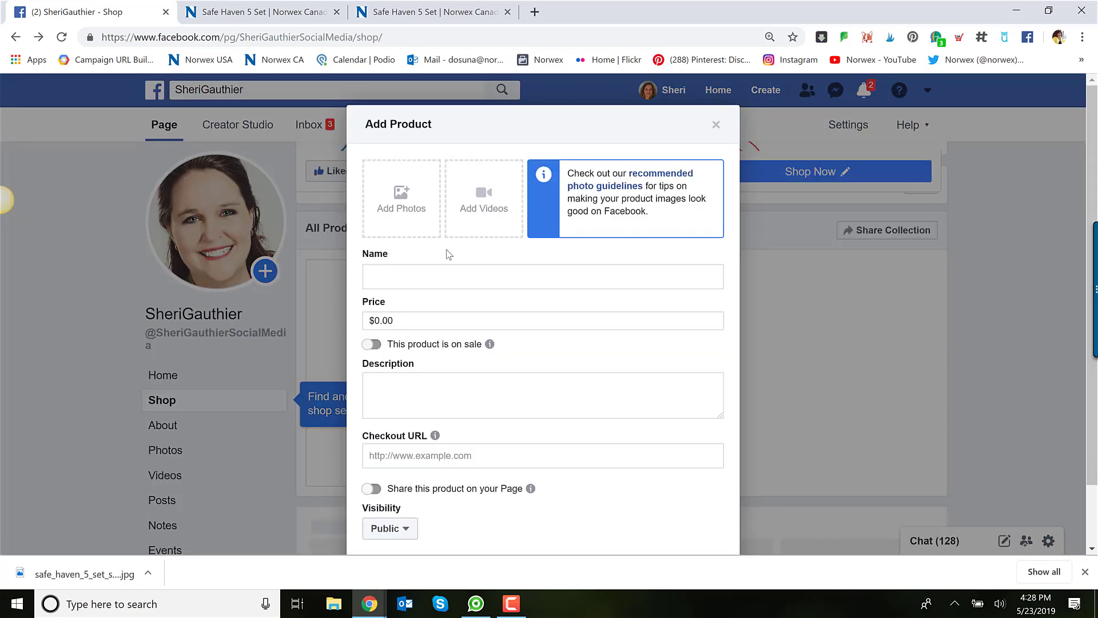